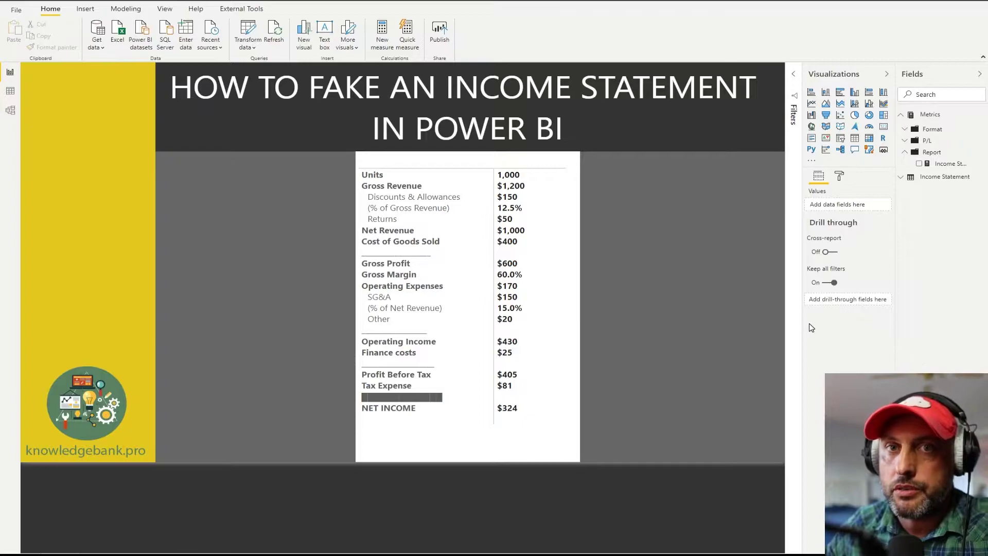
Step: Examine the fields behind the existing income statement matrix, including the measure used in its values
click(577, 280)
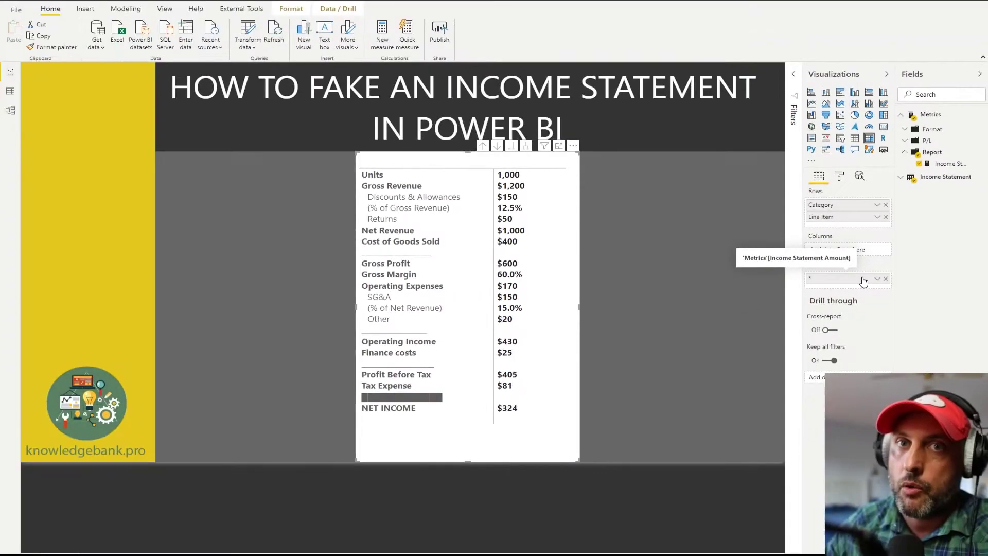
drag(864, 280, 865, 279)
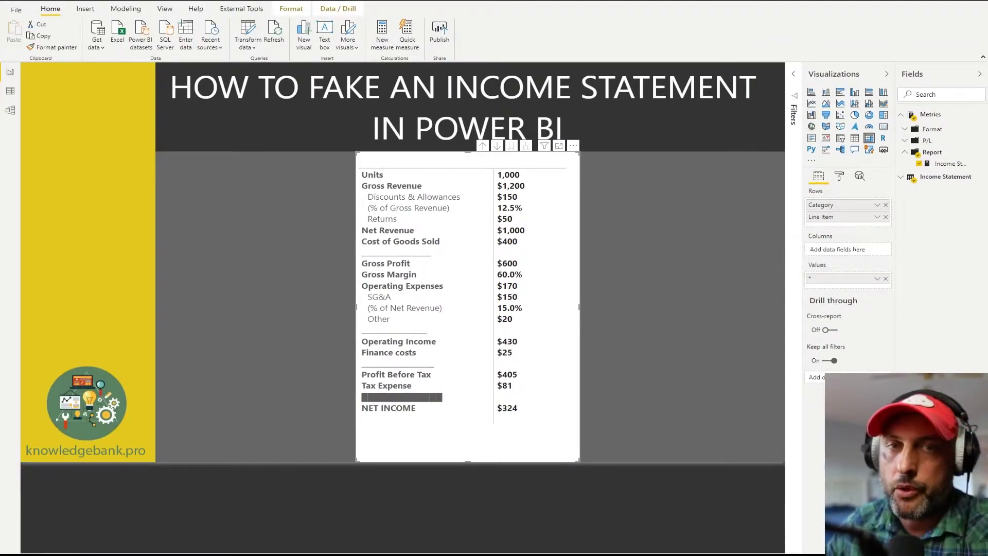
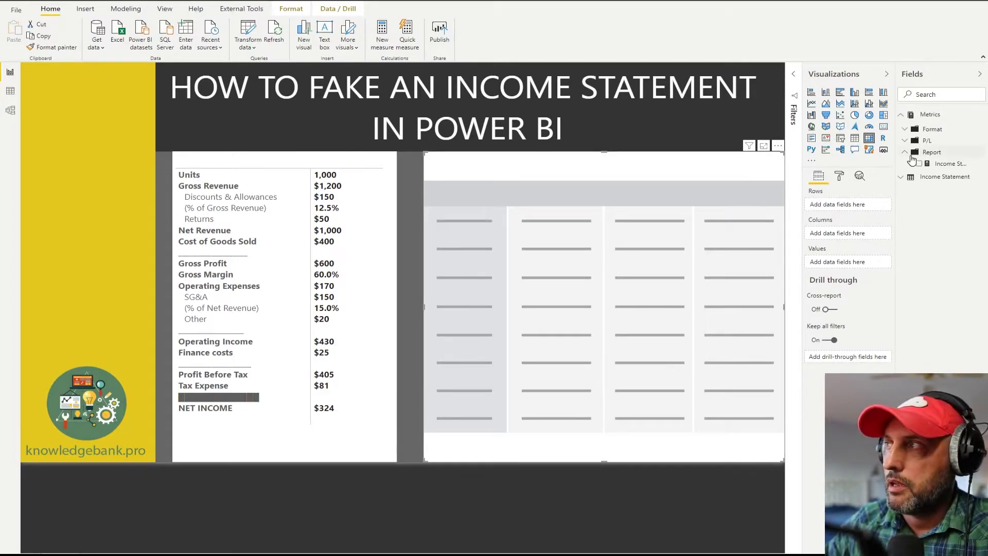
Step: Add the Category field from the Income Statement table to the rows of the empty matrix
click(899, 178)
drag(939, 192, 859, 205)
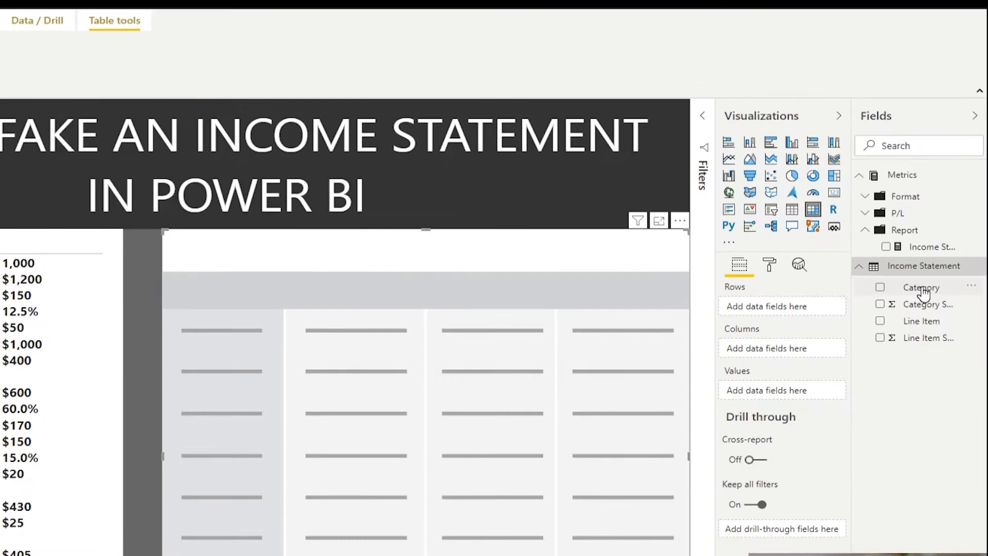
drag(799, 308, 797, 308)
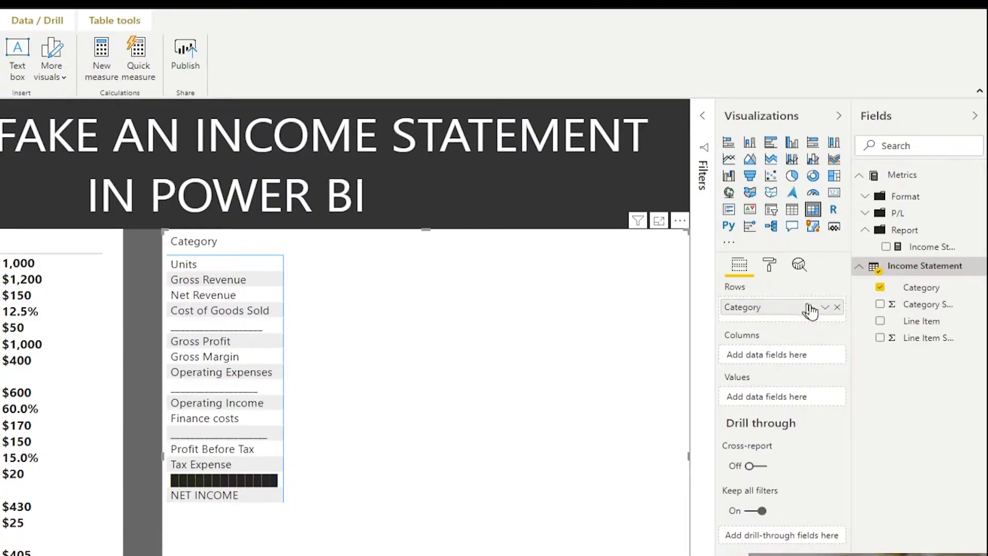
Step: Sort the Category column by Category Sort
click(917, 293)
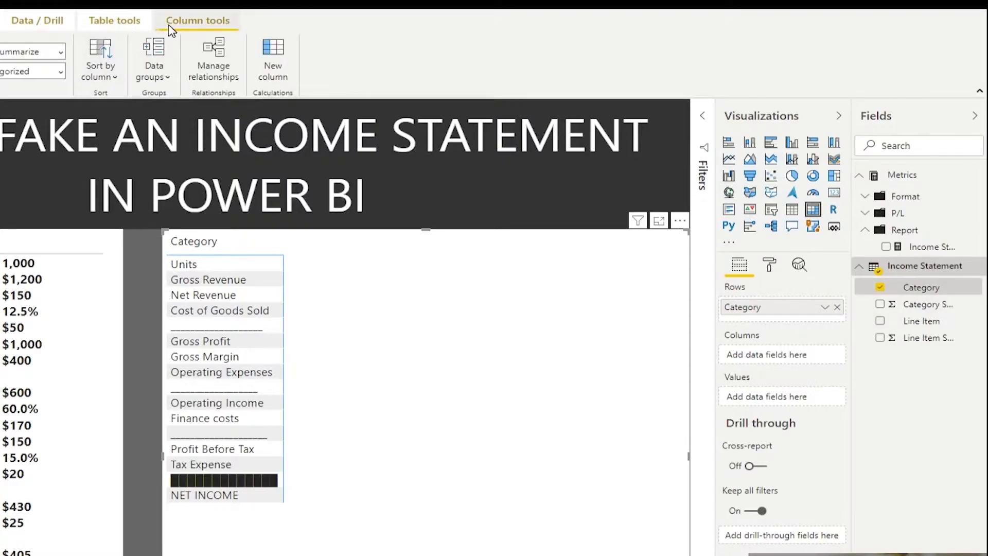
click(100, 67)
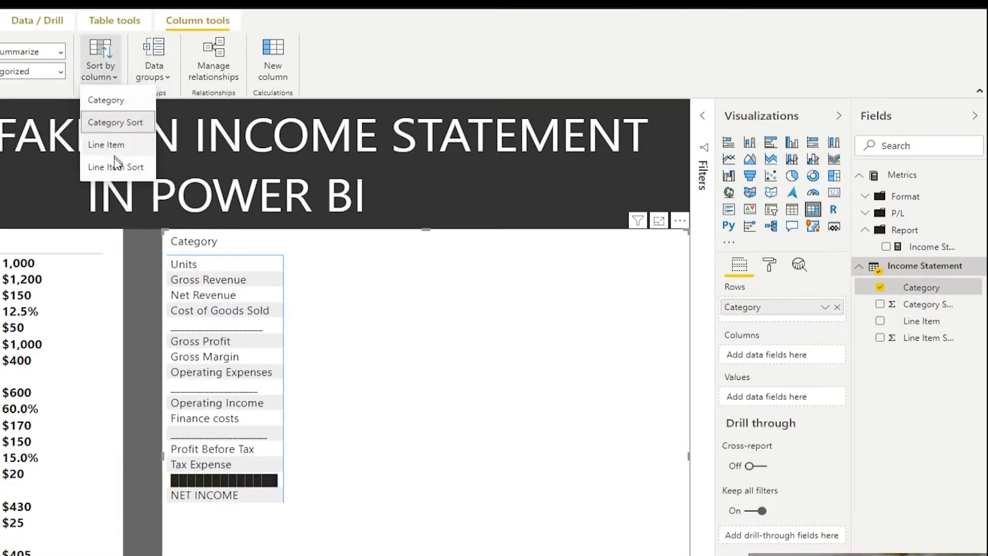
click(119, 123)
Step: Check which column the Line Item field is sorted by
click(931, 326)
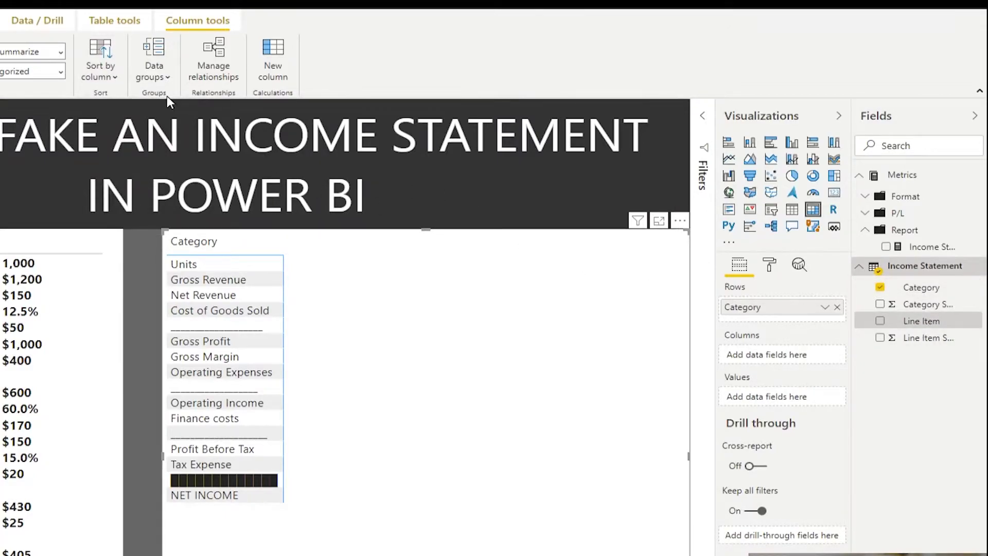
click(106, 79)
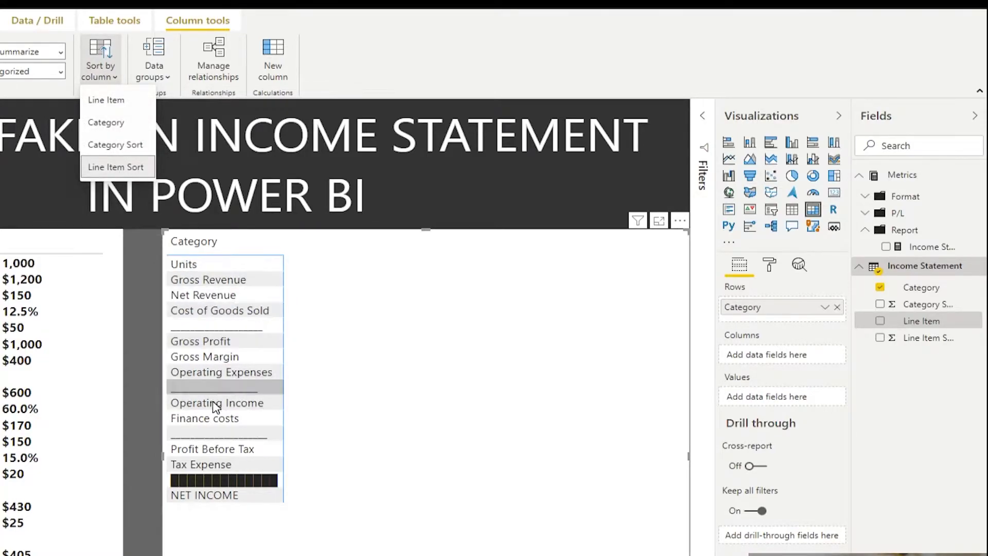
click(253, 525)
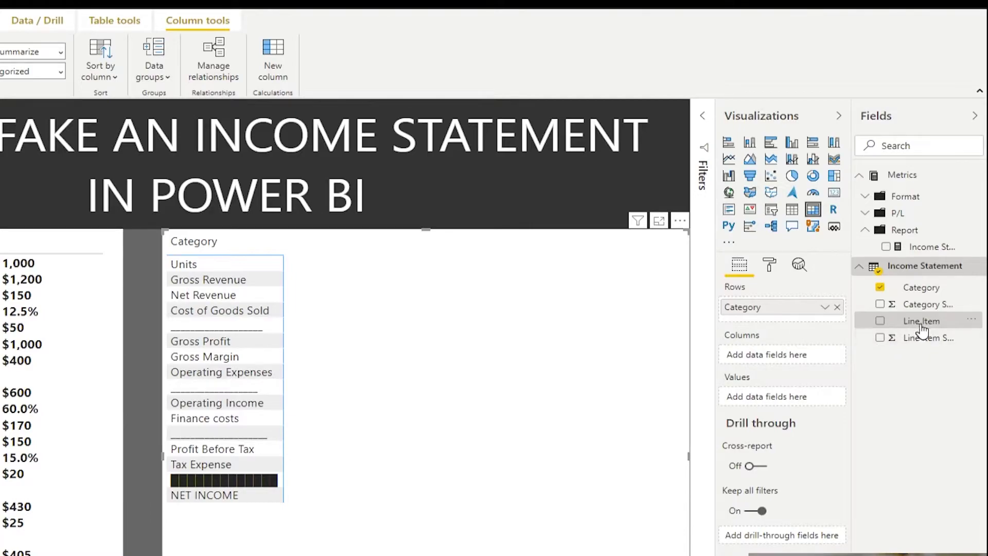
Step: Add Line Item beneath Category in the matrix rows, and expand the Gross Revenue and Operating Expenses groups
drag(901, 327, 826, 317)
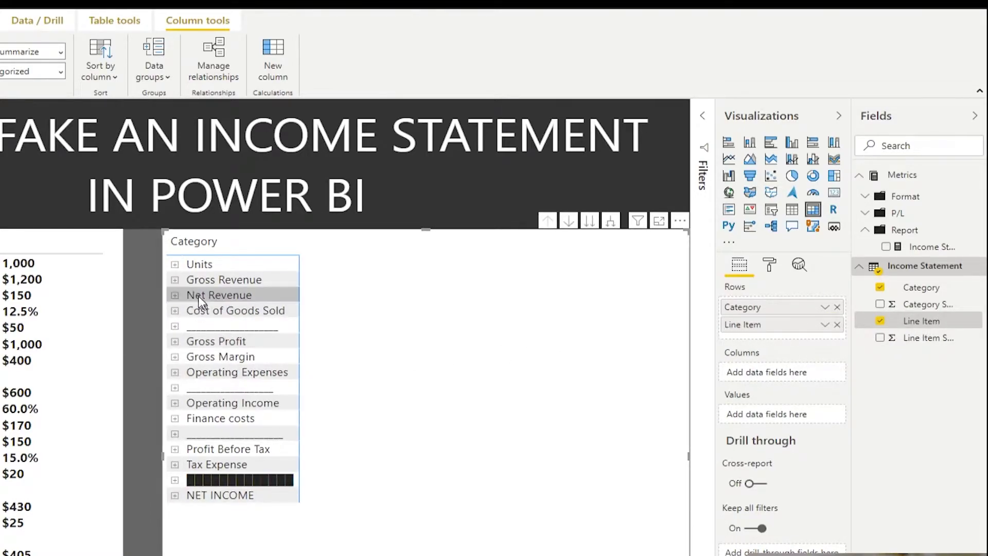
click(175, 280)
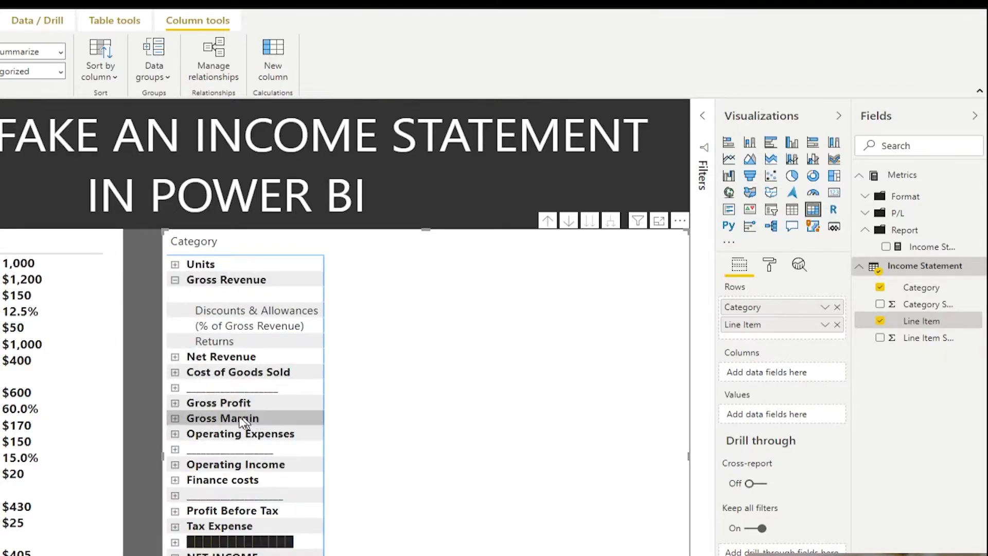
click(176, 465)
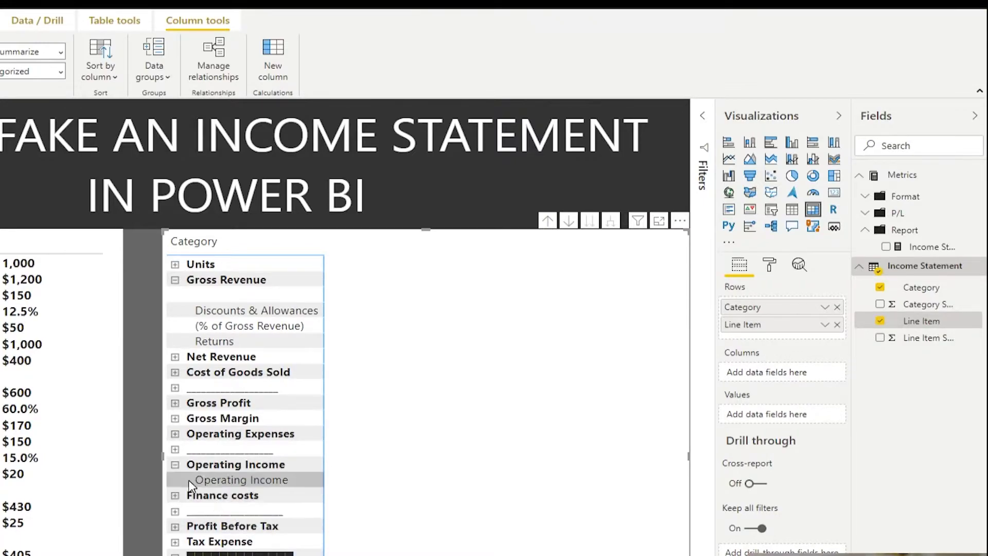
click(175, 465)
click(175, 434)
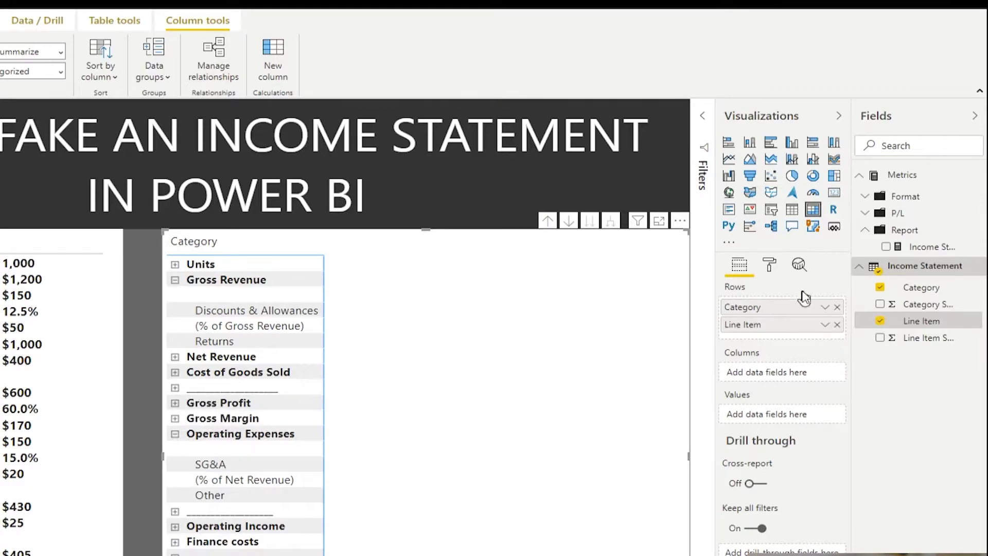
Step: Open the row headers formatting options of the new matrix
click(769, 265)
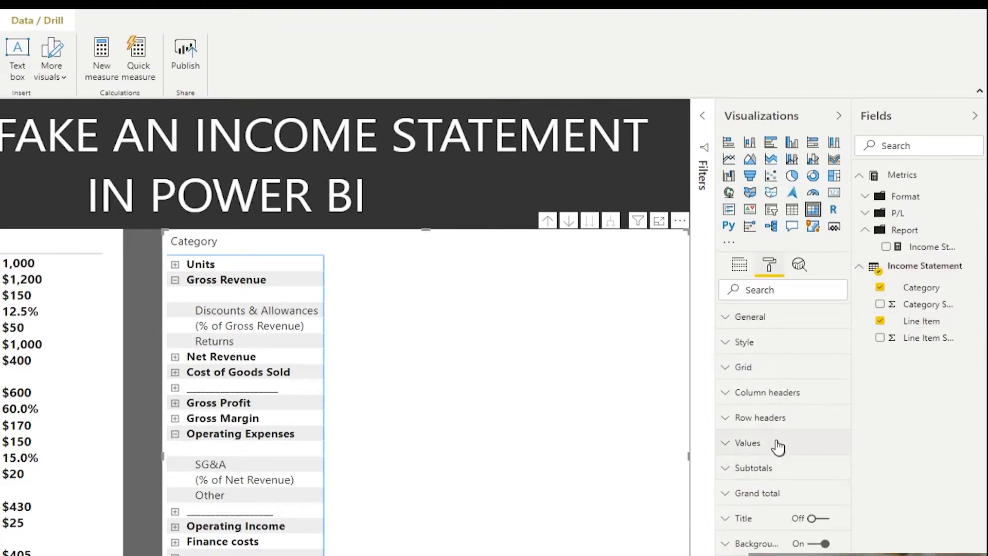
click(731, 426)
scroll(782, 430, down, 6)
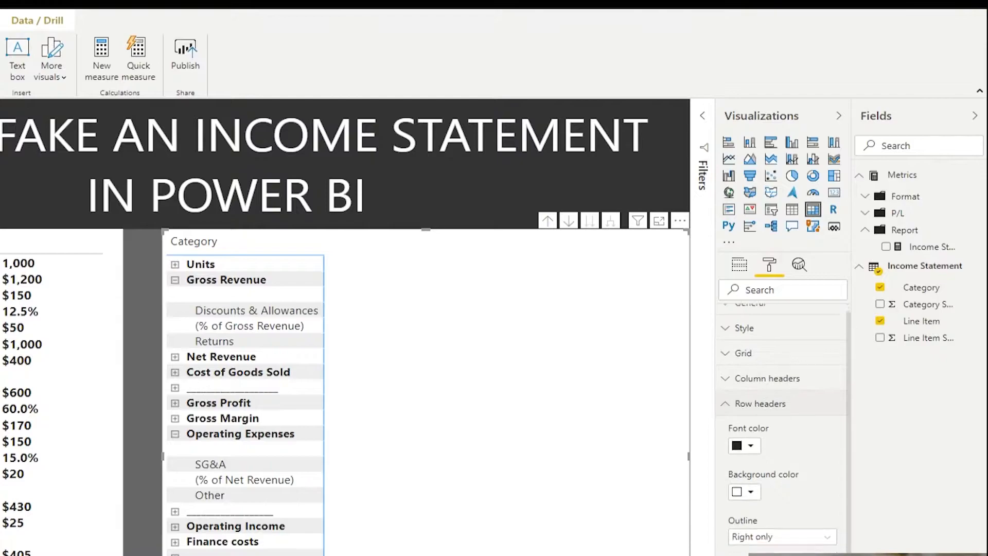
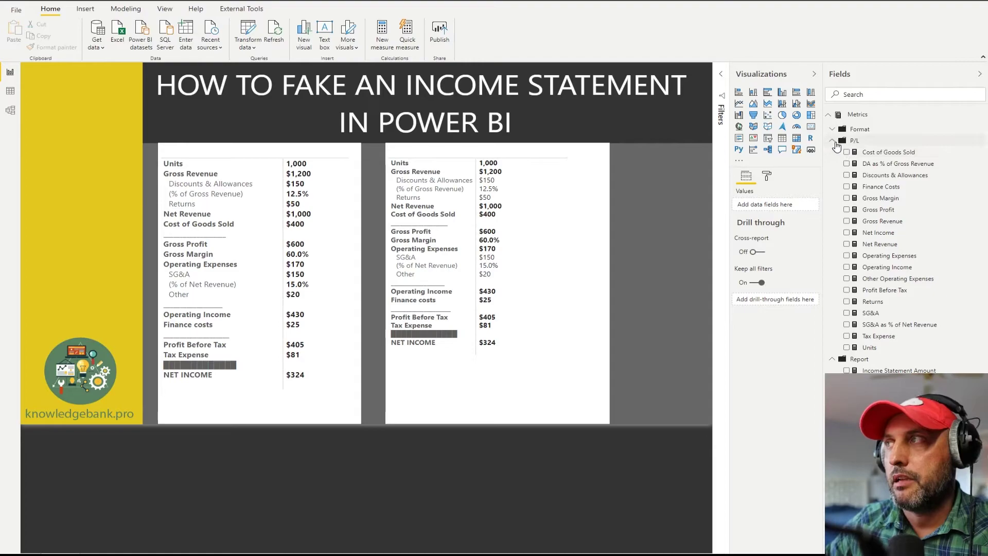
Step: Review the format strings of the formatPercent, formatUSD and formatWholeNumber measures in the Format folder of the Metrics table
click(833, 140)
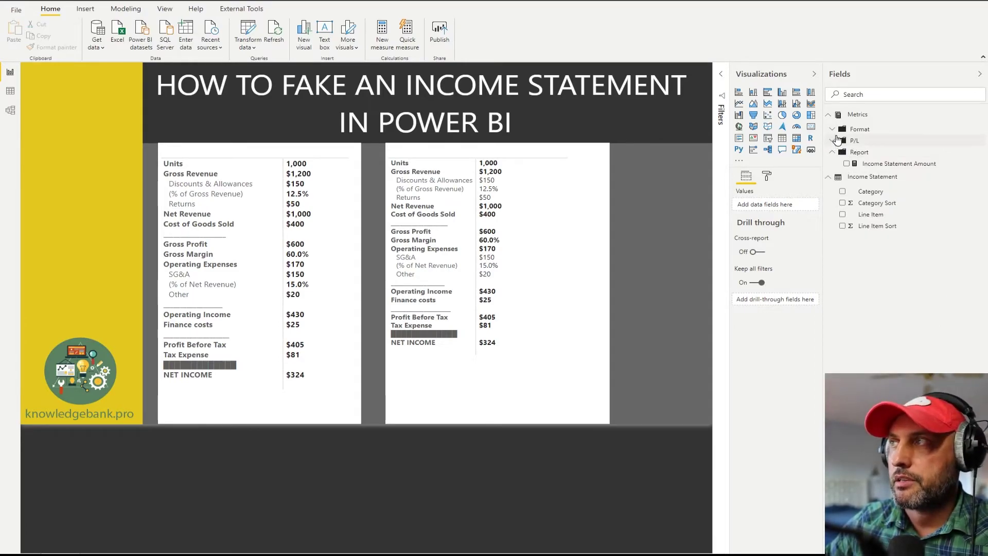
click(832, 130)
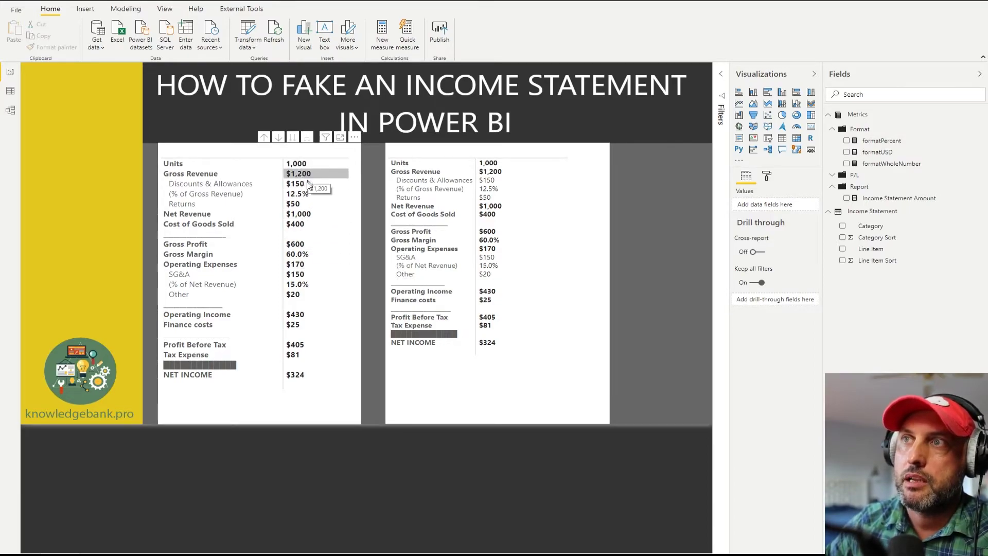
click(892, 144)
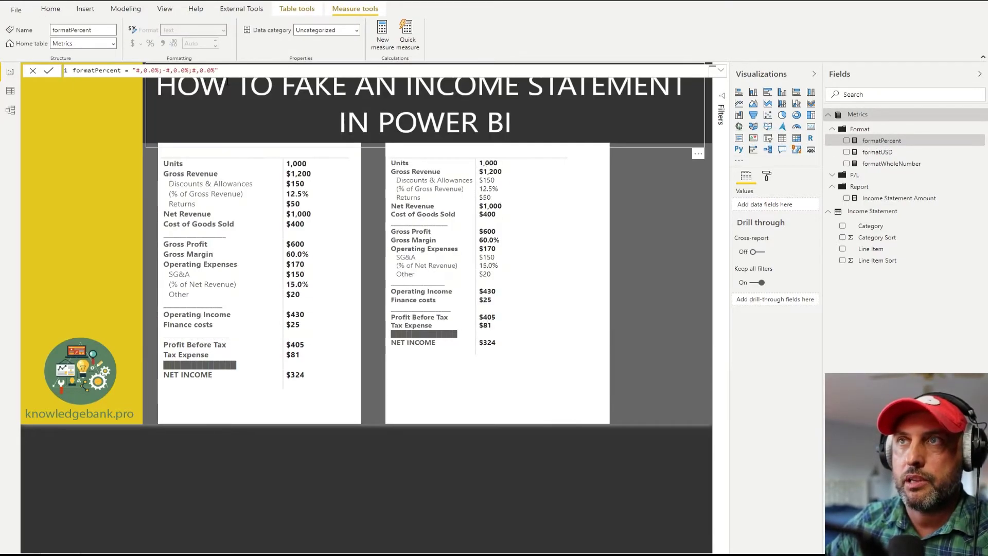
scroll(229, 75, up, 4)
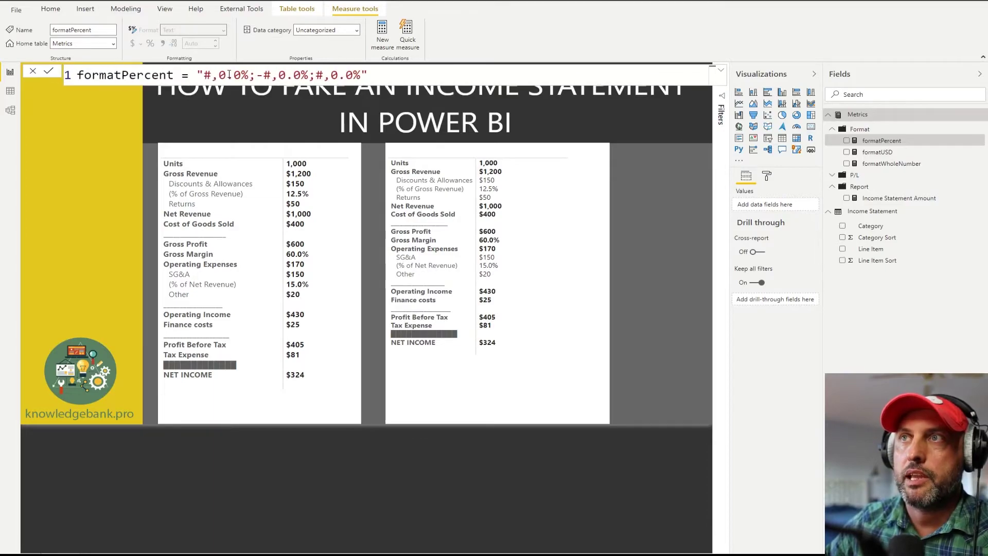
scroll(229, 75, up, 1)
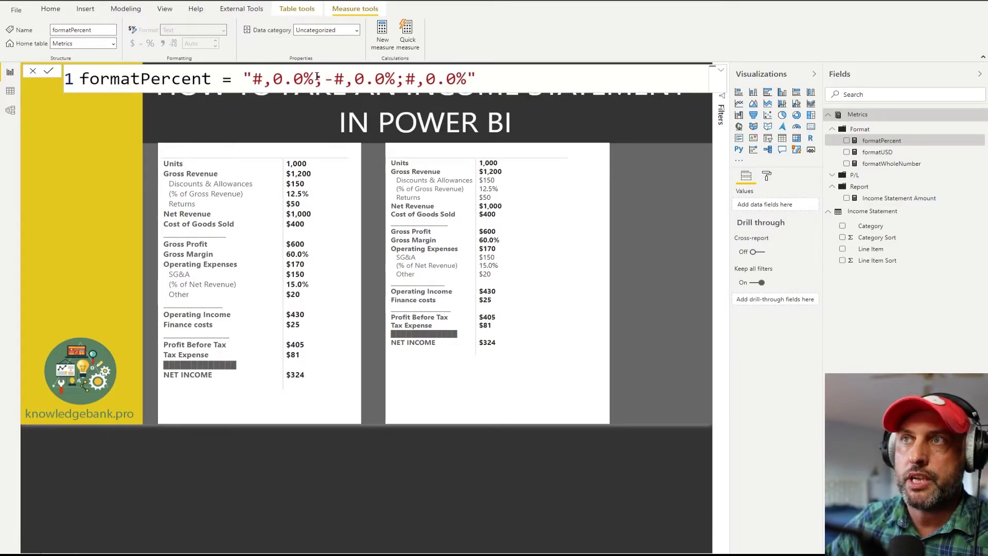
drag(486, 79, 252, 79)
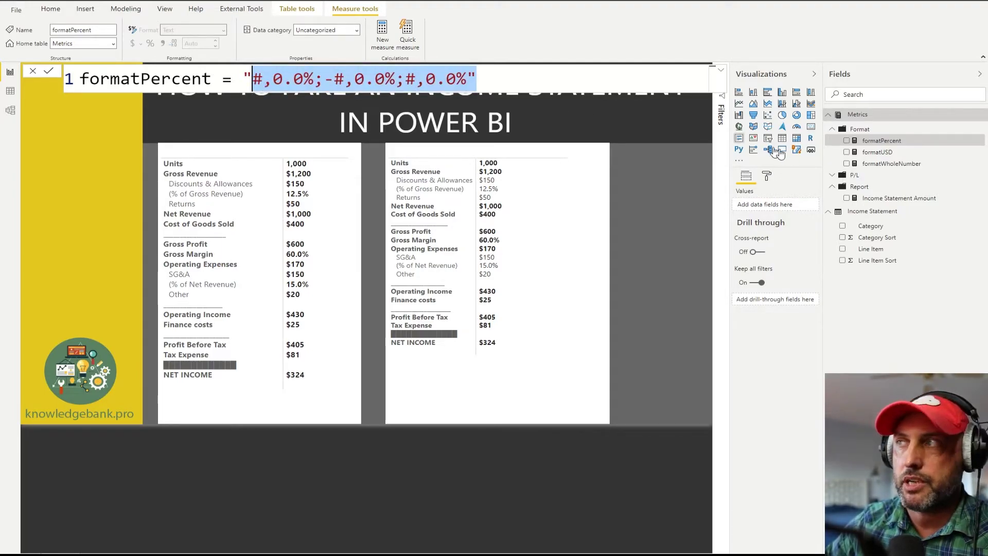
click(865, 153)
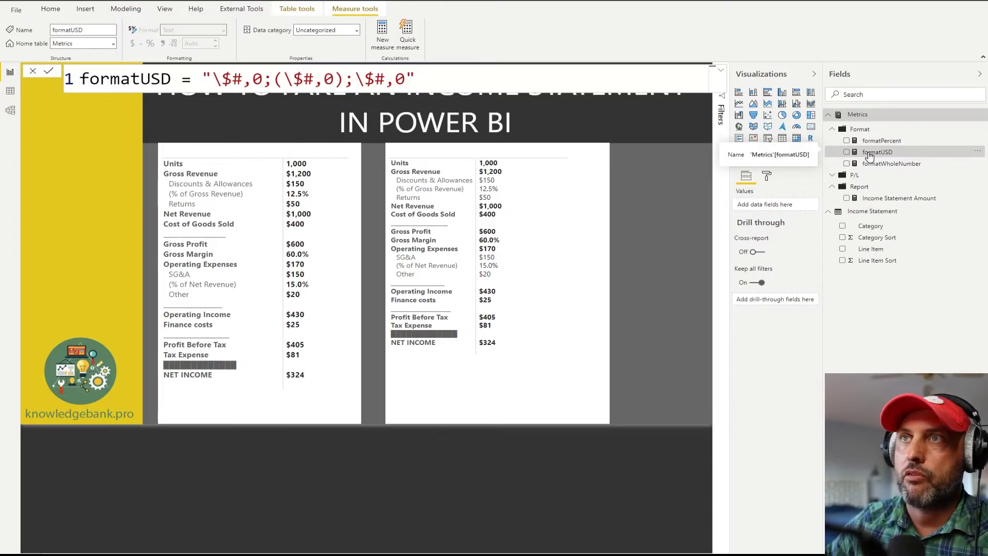
click(889, 164)
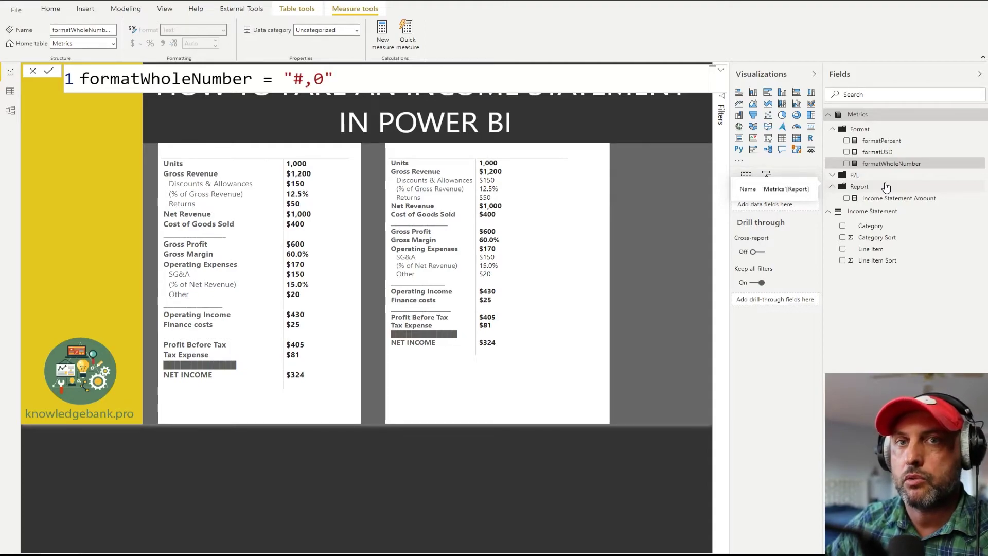
Step: Open the Income Statement Amount measure and examine its outer SWITCH on the selected Income Statement Category
click(899, 197)
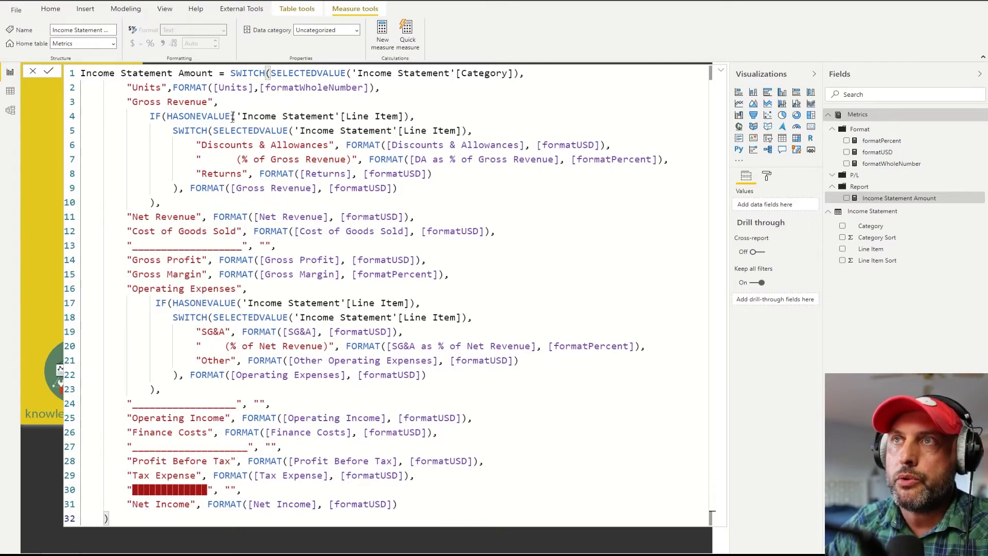
drag(215, 73, 82, 74)
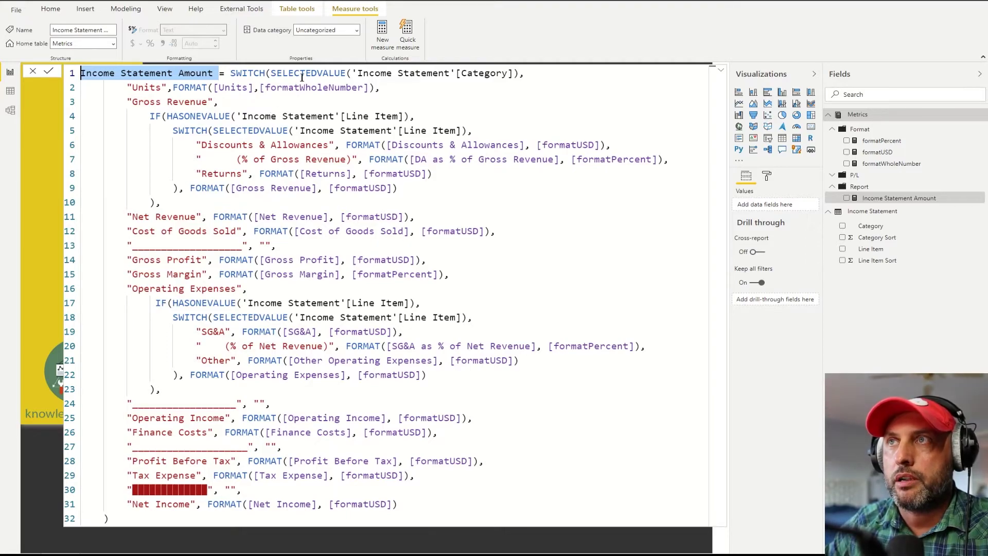
double_click(304, 73)
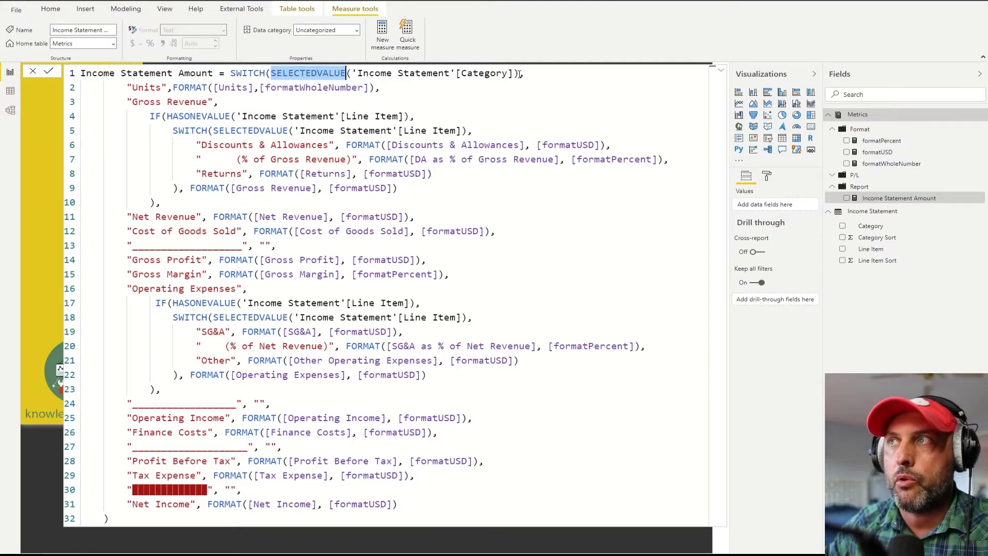
drag(519, 73, 272, 73)
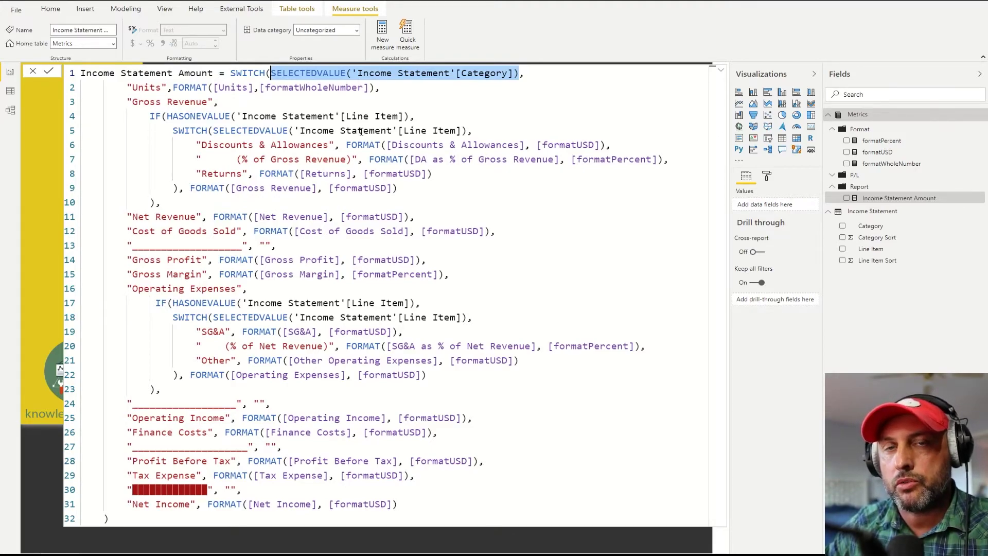
click(522, 73)
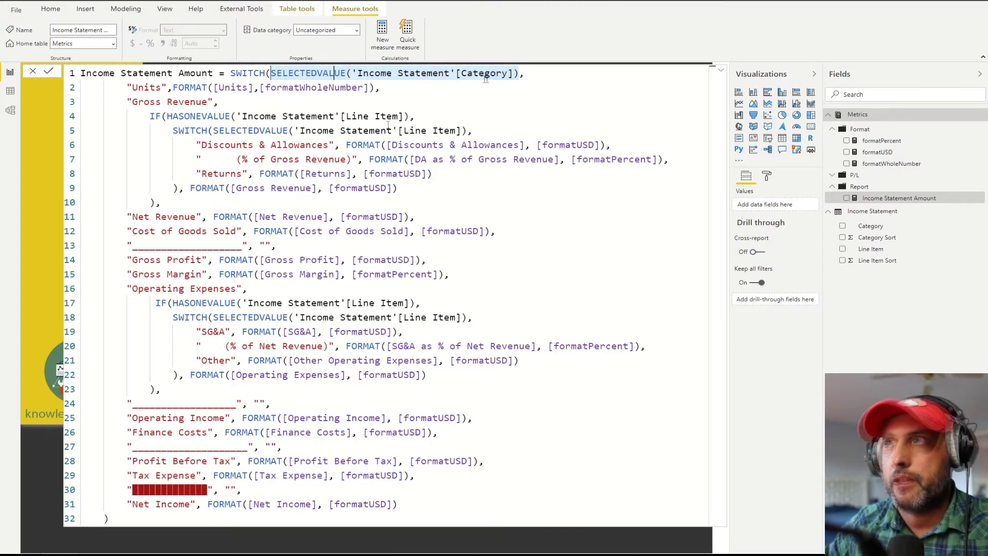
drag(517, 73, 271, 73)
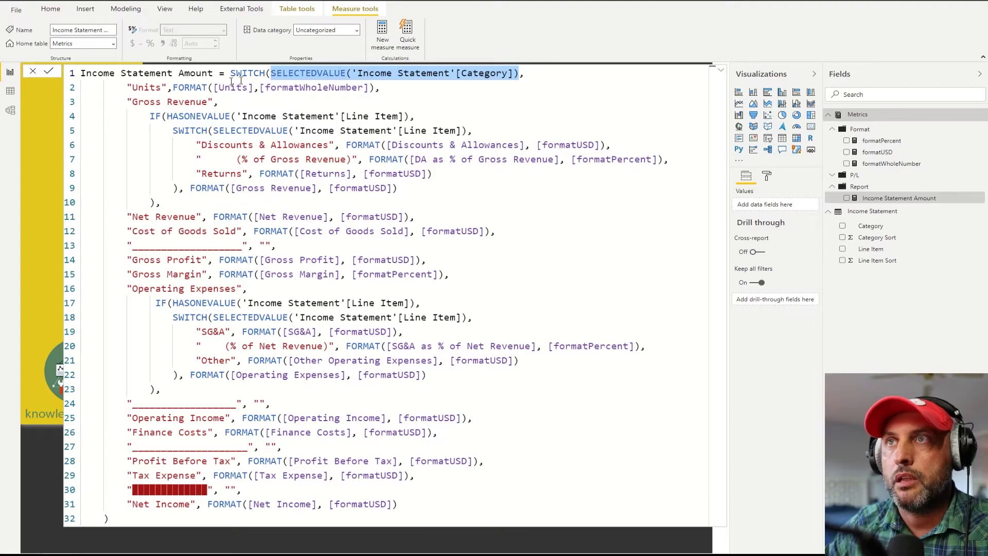
Step: Examine how the Units branch of the measure formats [Units] with [formatWholeNumber]
double_click(146, 87)
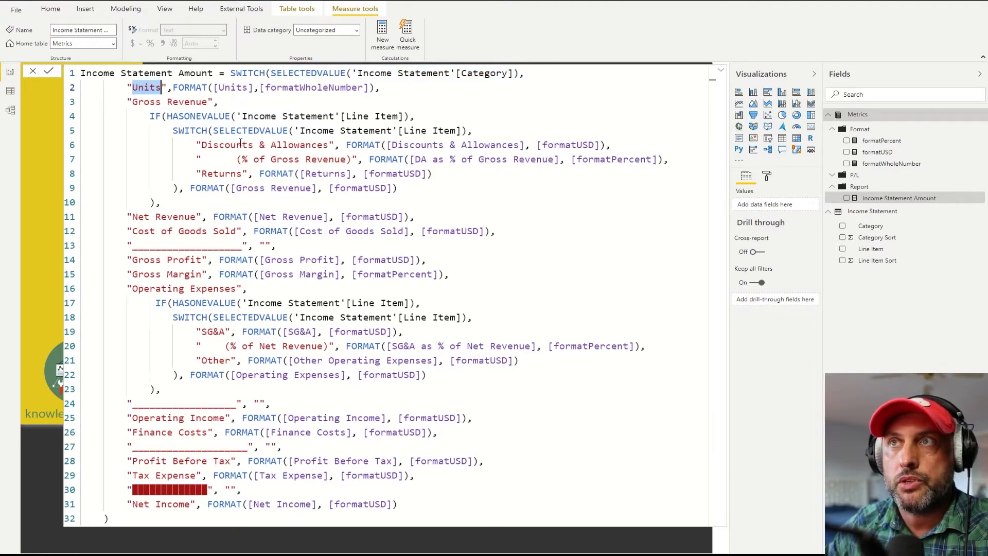
drag(377, 88, 232, 87)
double_click(232, 88)
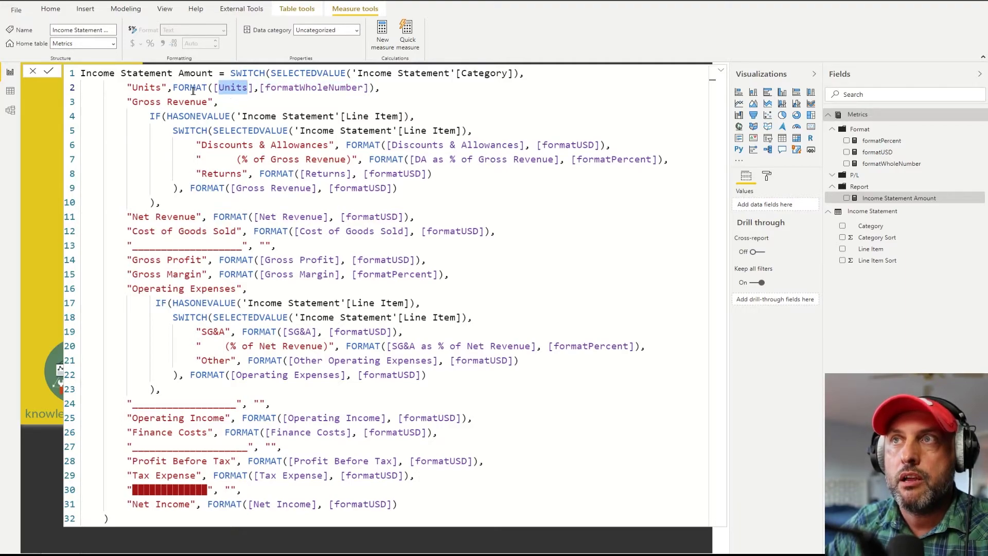
double_click(210, 88)
double_click(291, 88)
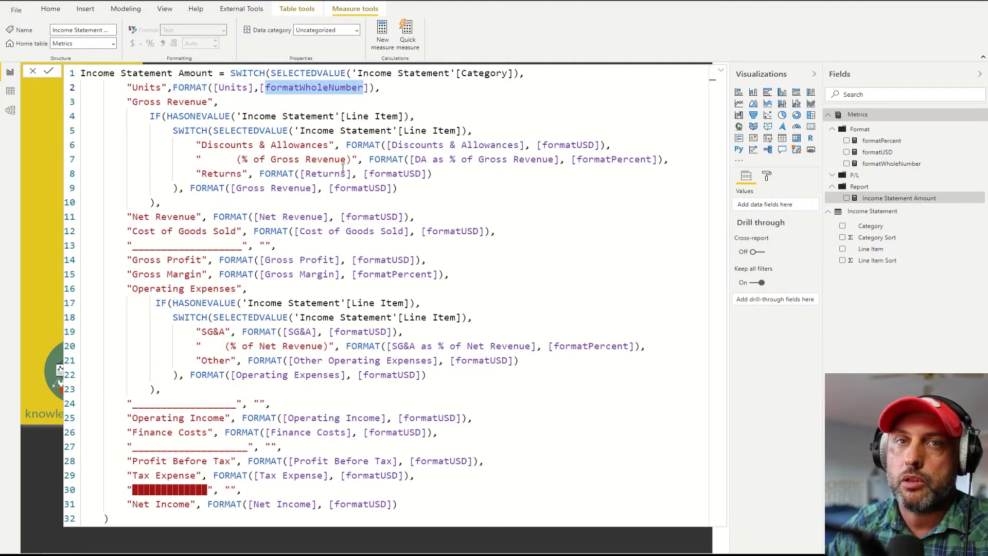
Step: Examine the Gross Revenue branch's HASONEVALUE test, its nested SWITCH on Line Item, and the Discounts & Allowances entry formatted with [formatUSD]
drag(208, 102, 134, 103)
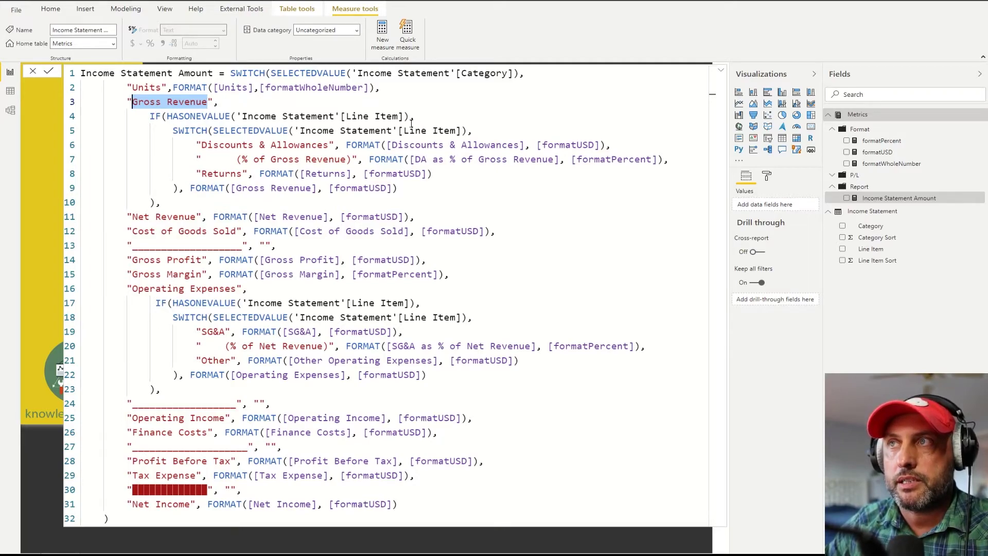
drag(405, 117, 237, 116)
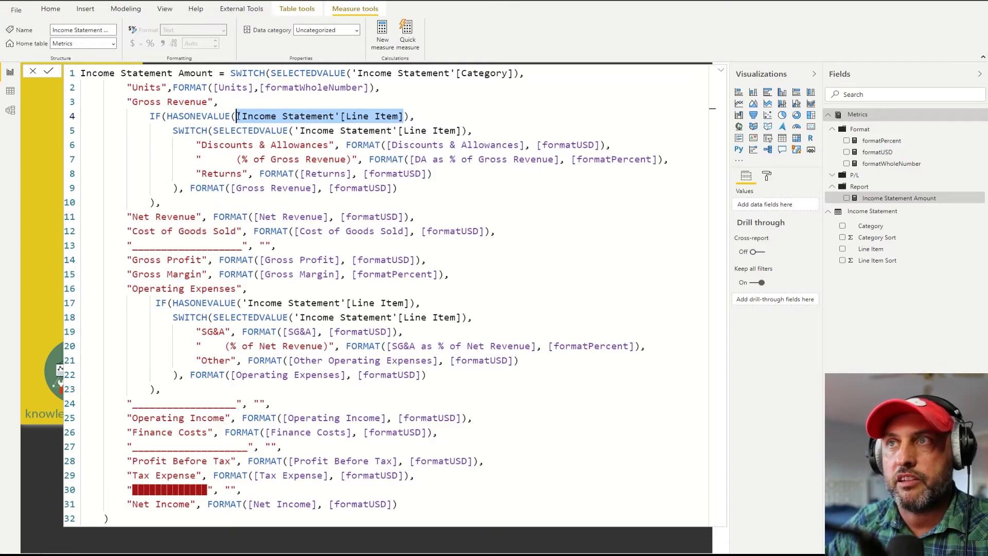
drag(462, 130, 225, 131)
drag(328, 144, 202, 144)
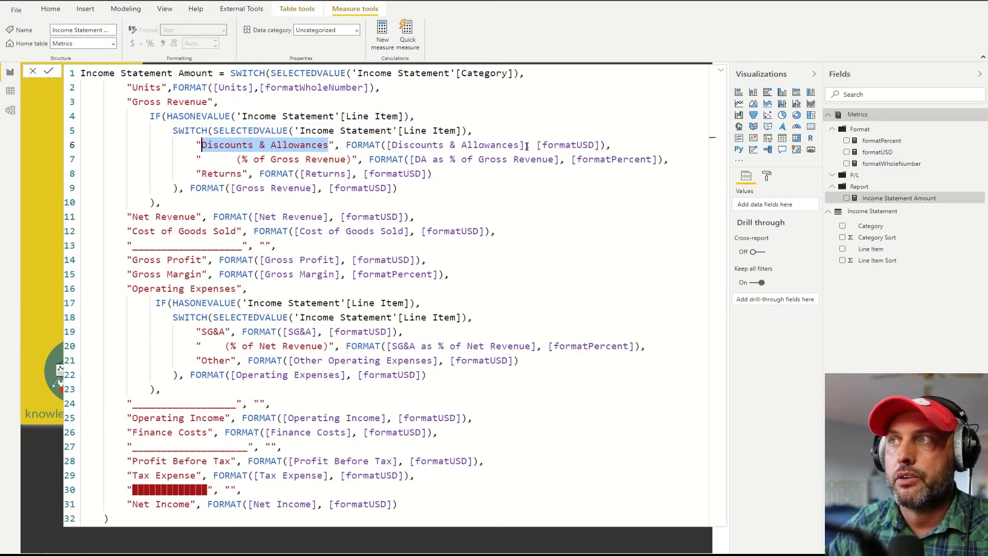
drag(527, 145, 403, 144)
click(608, 144)
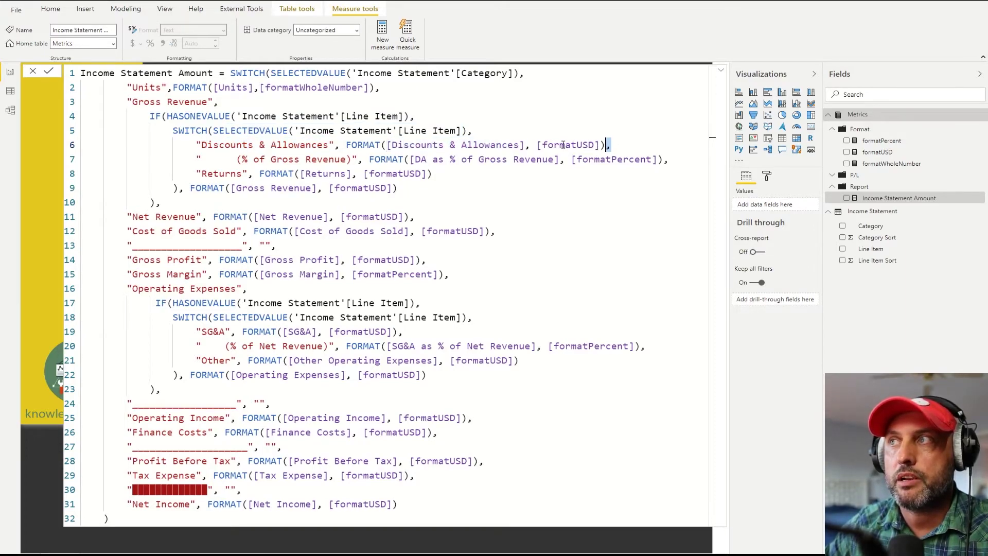
double_click(563, 144)
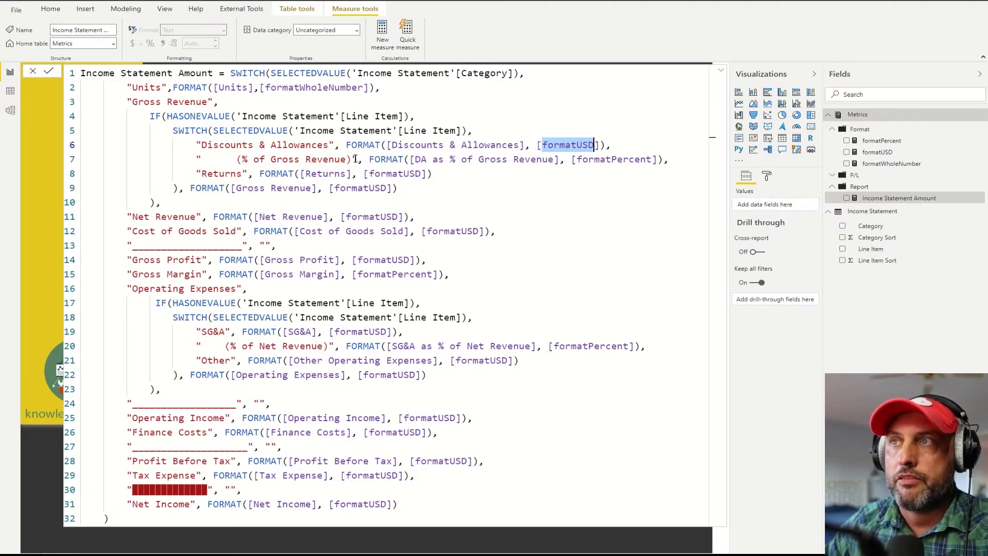
Step: Examine the nested (% of Gross Revenue) entry with [formatPercent] and the Returns entry with [formatUSD]
drag(353, 159, 209, 159)
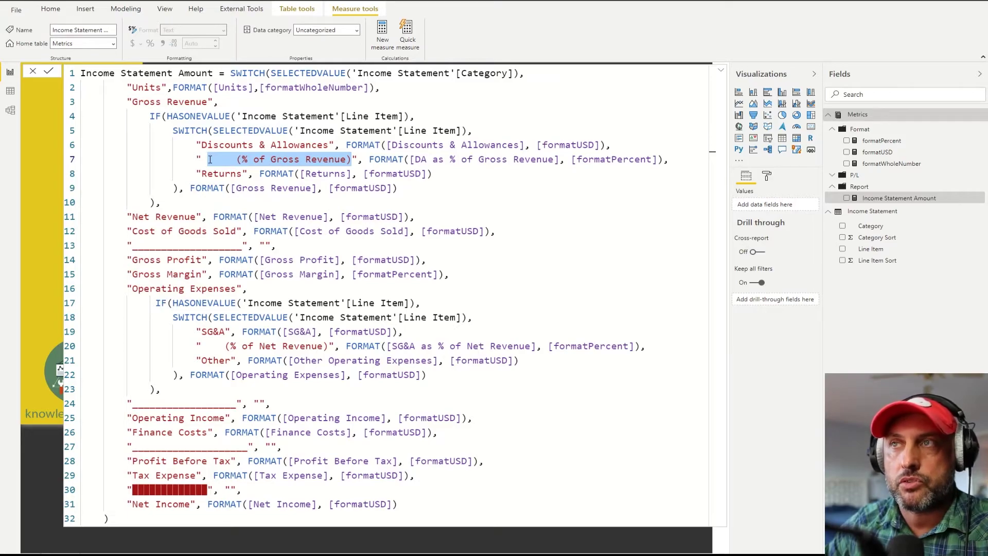
drag(557, 159, 410, 159)
click(606, 159)
double_click(606, 159)
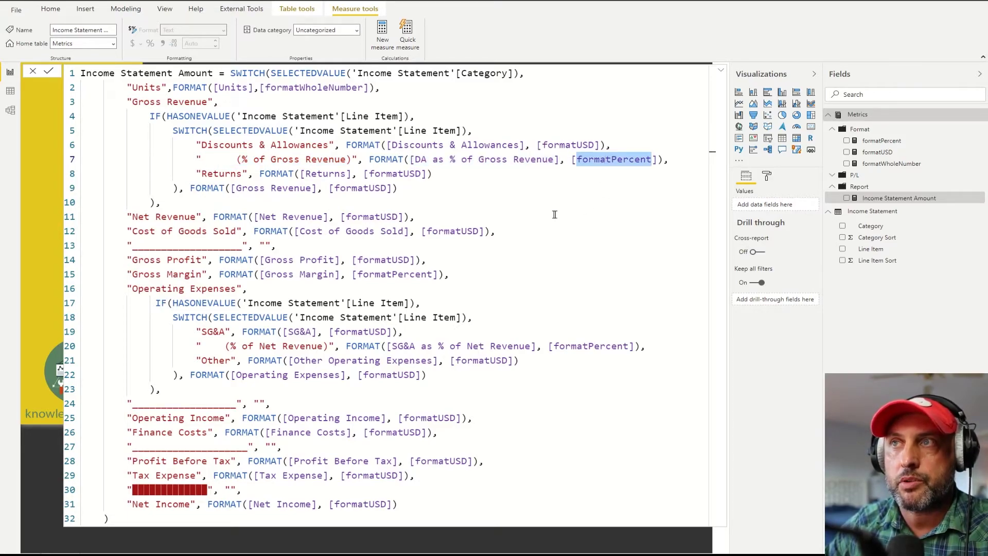
double_click(245, 174)
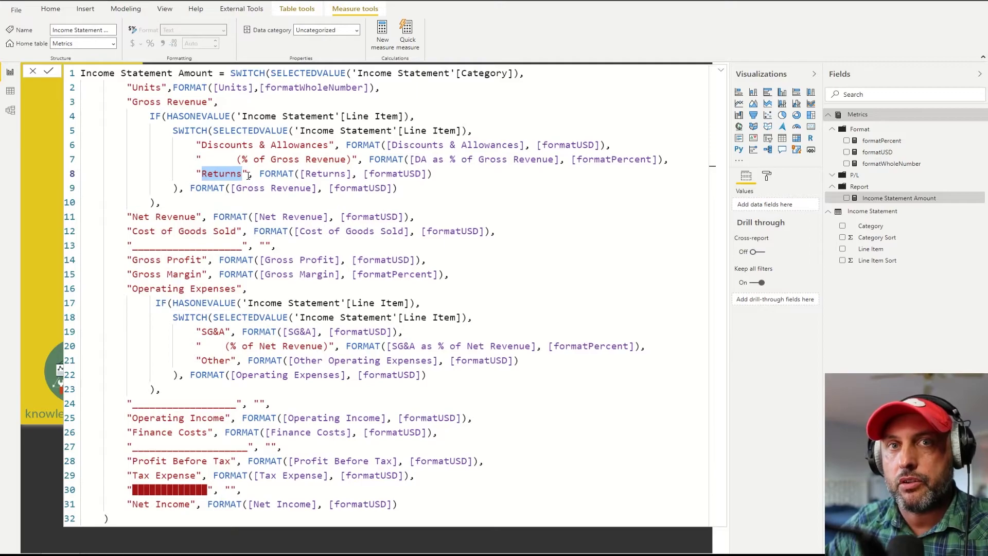
double_click(326, 175)
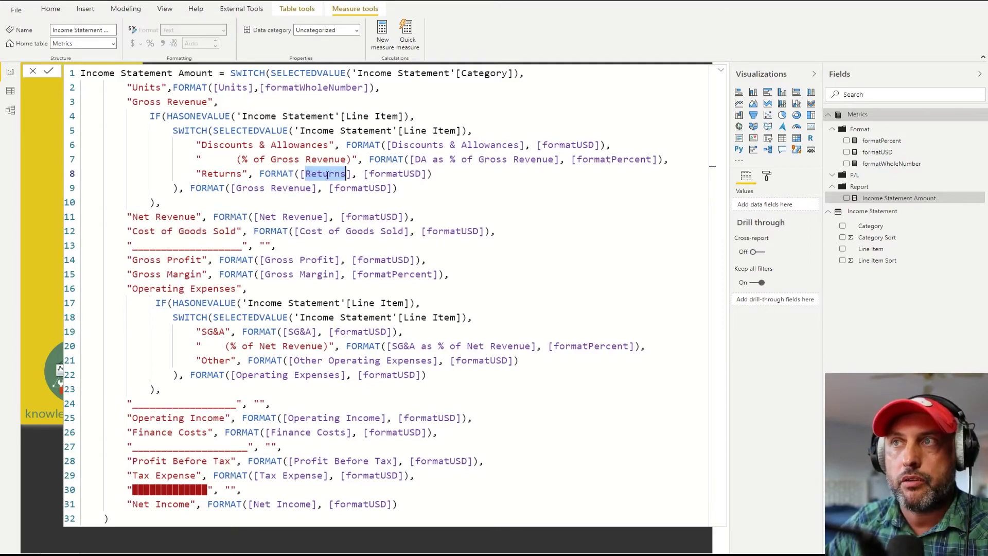
double_click(395, 174)
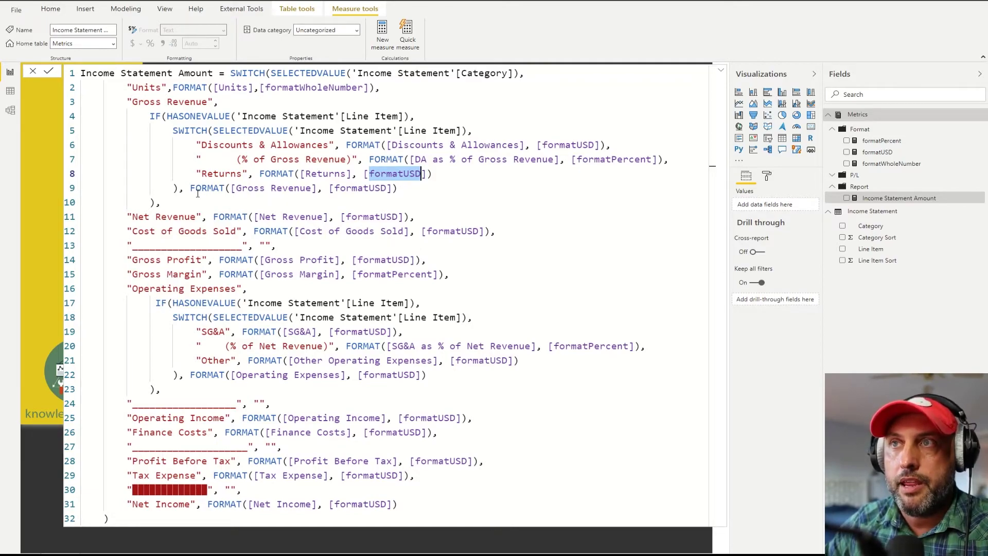
Step: Examine the fallback FORMAT expression that handles the Gross Revenue category when no single Line Item is selected
drag(190, 188, 395, 189)
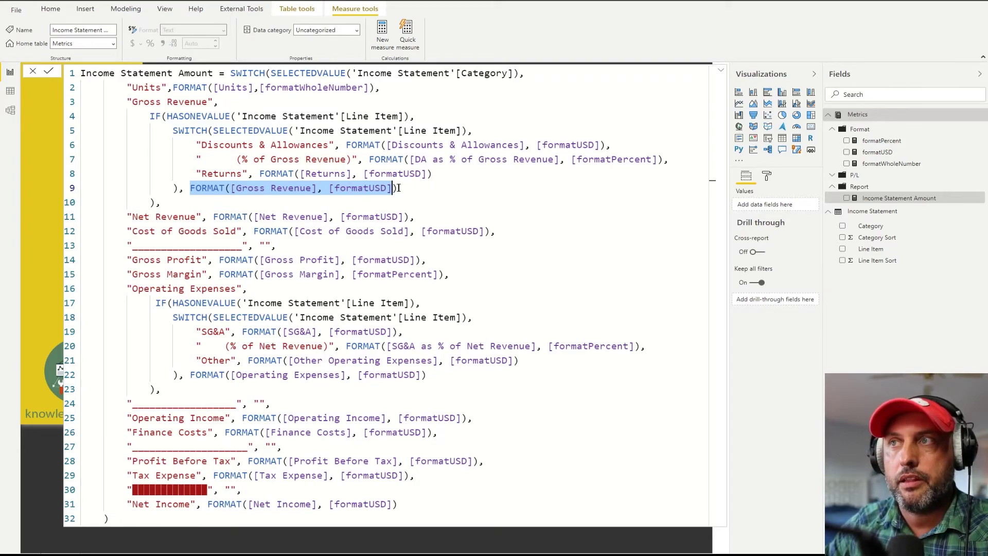
double_click(291, 189)
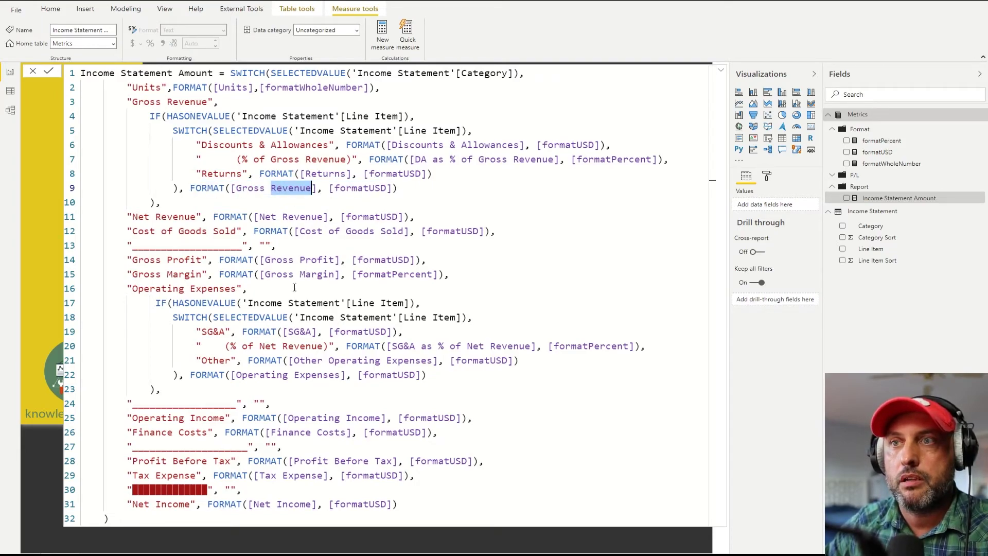
click(889, 164)
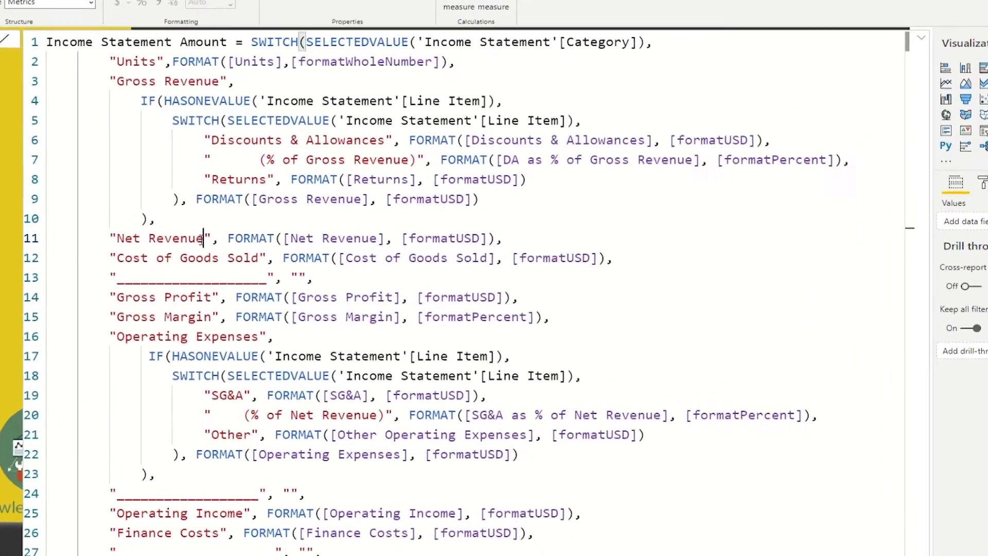
Step: Compare the single-value Net Revenue branch with the nested Operating Expenses branch, and recheck the Units format reference
drag(197, 216, 133, 217)
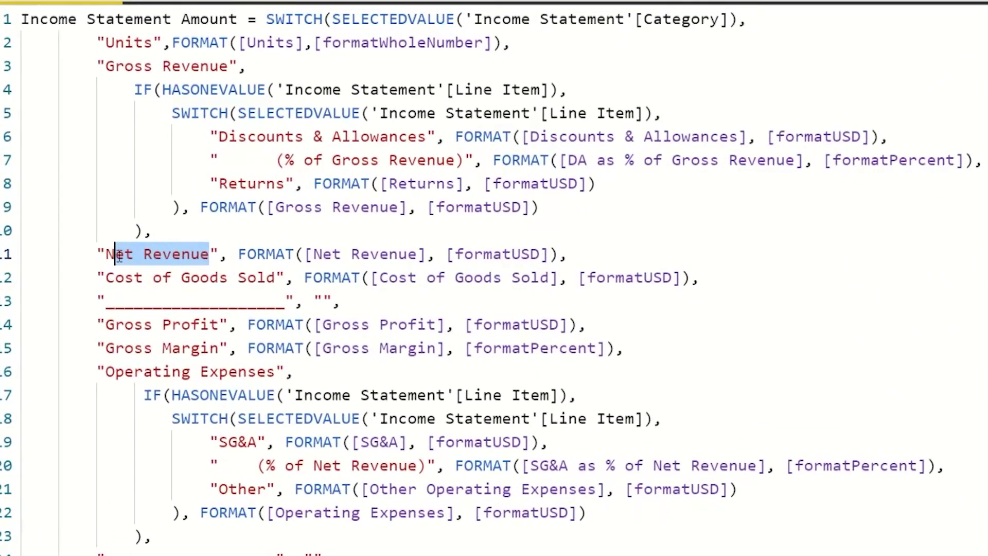
click(391, 254)
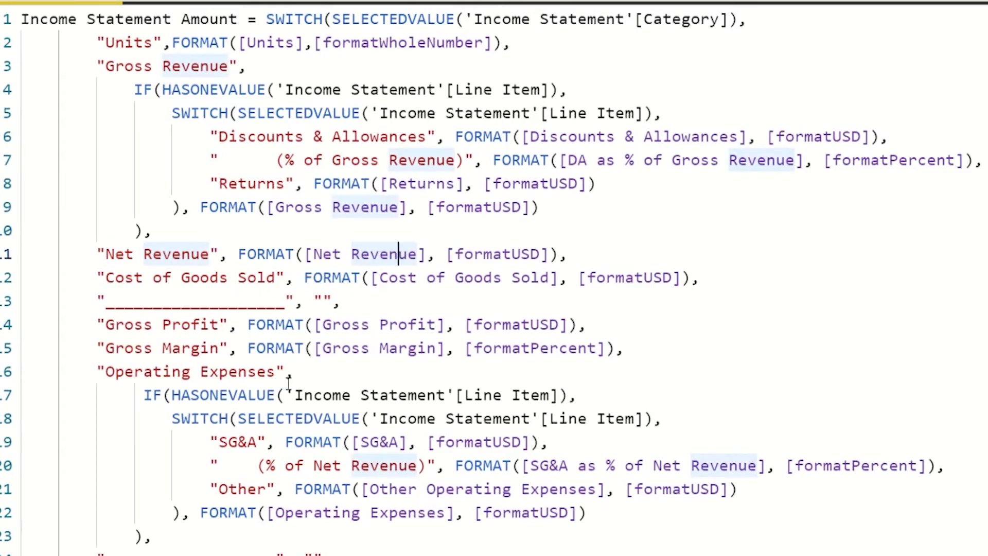
drag(277, 371, 105, 371)
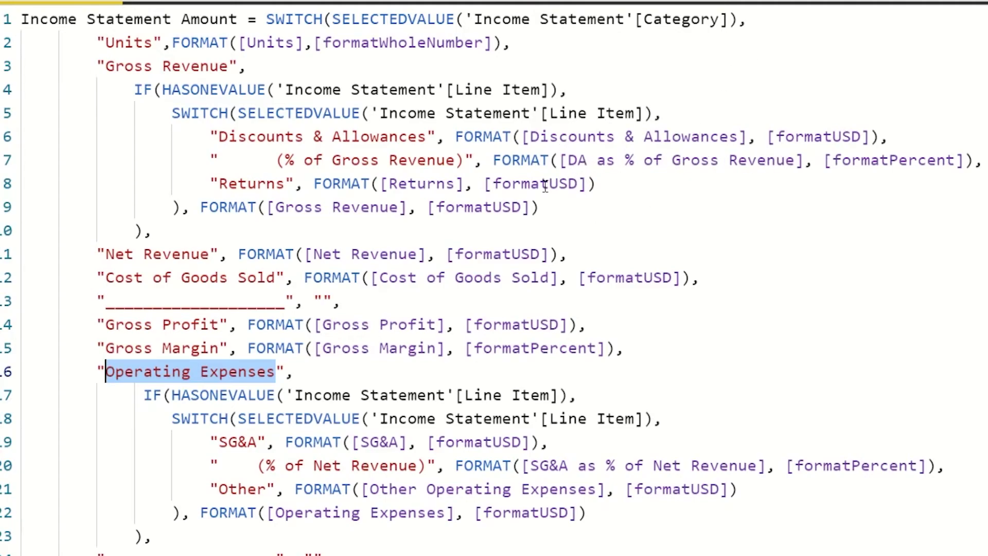
double_click(407, 43)
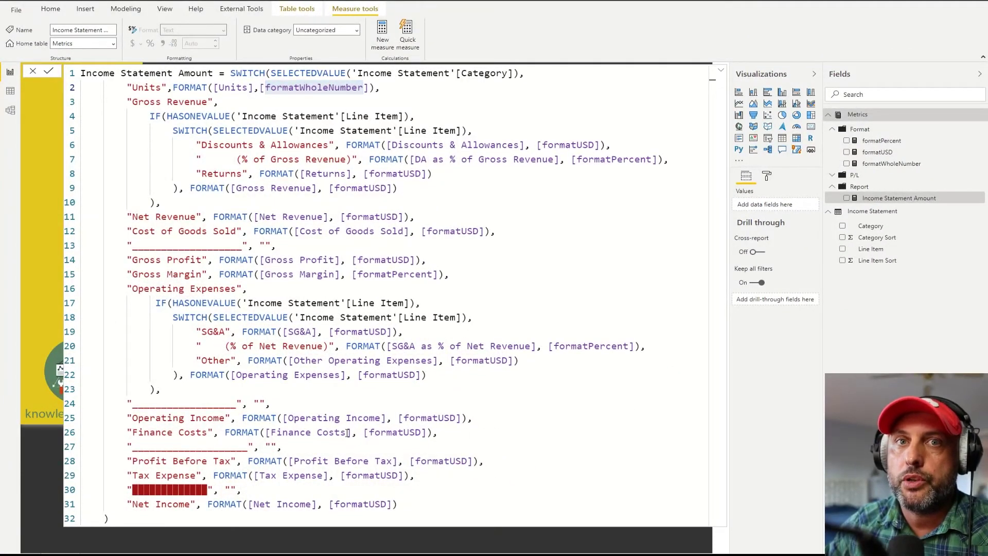
Step: Examine the underscore and solid-block separator categories and the empty strings paired with them in the measure
drag(237, 409, 133, 404)
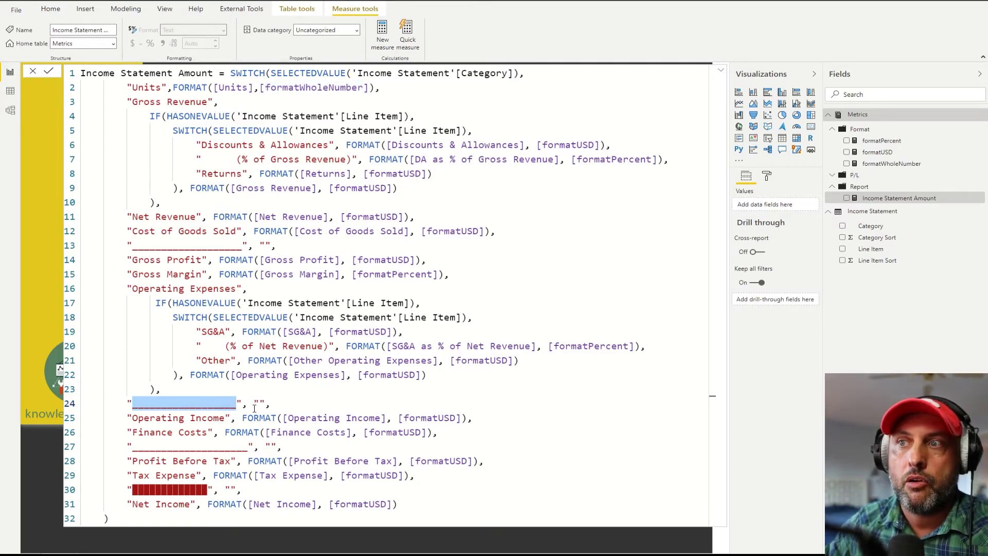
drag(266, 403, 253, 403)
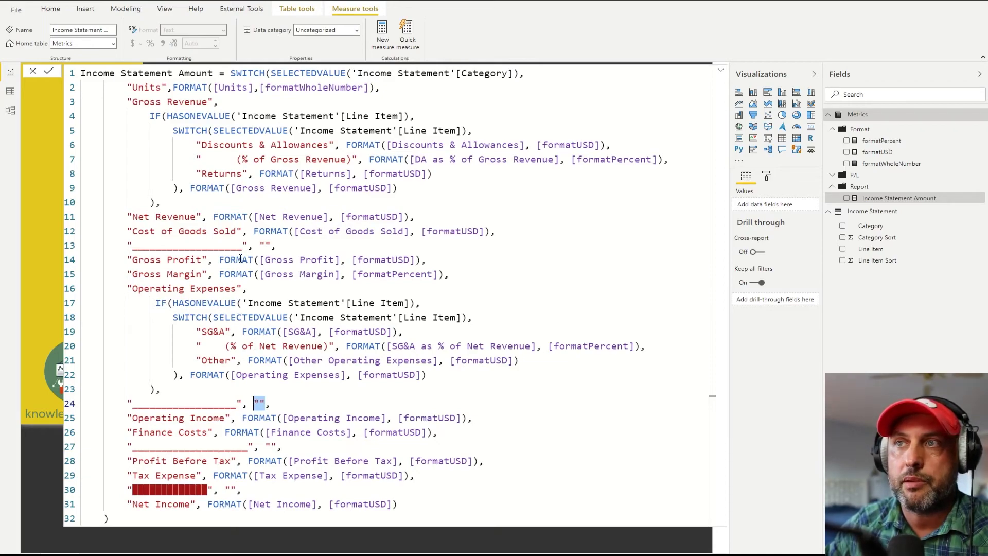
drag(241, 246, 131, 247)
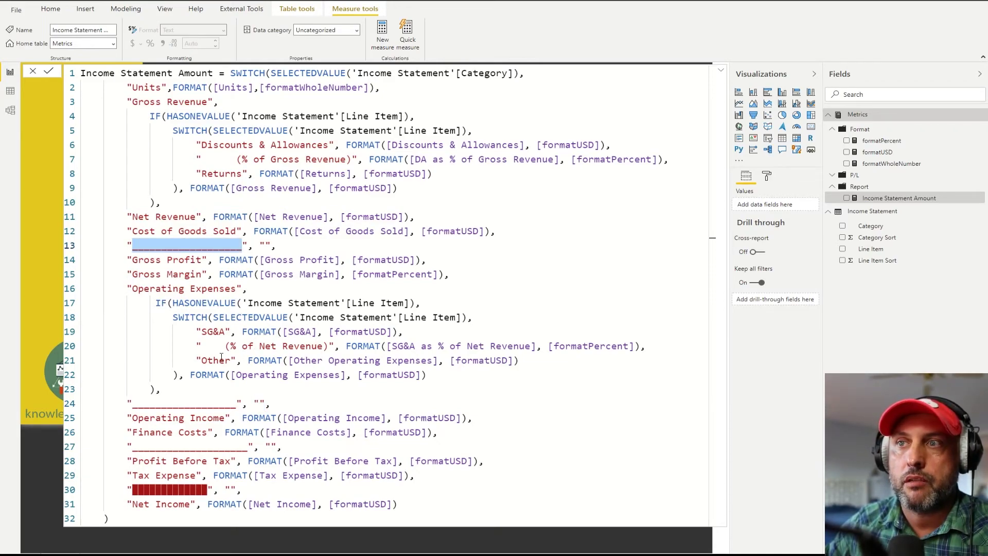
drag(236, 406, 131, 403)
drag(208, 489, 133, 490)
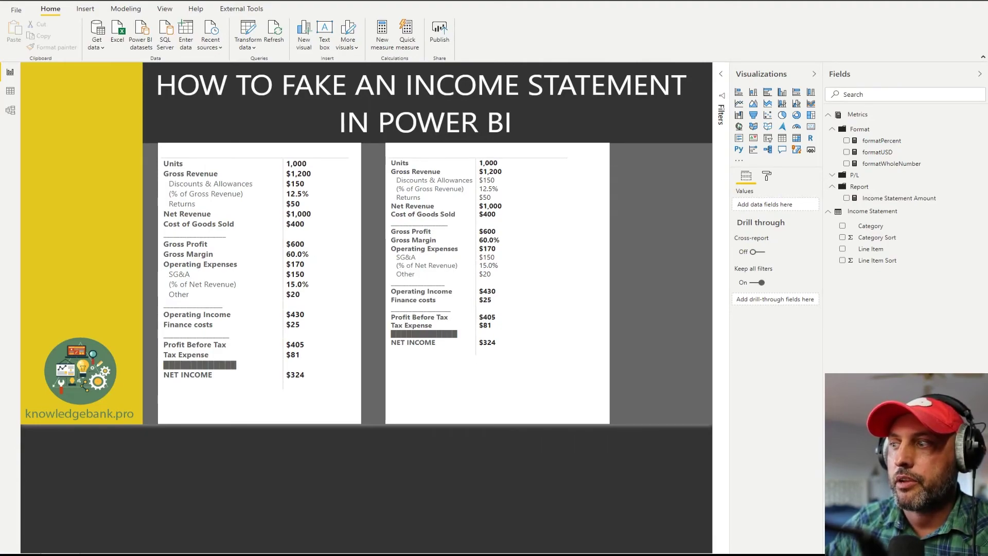
Step: Switch to the PowerPoint export of the report and view its title slide and the income statement slide
key(alt+Tab)
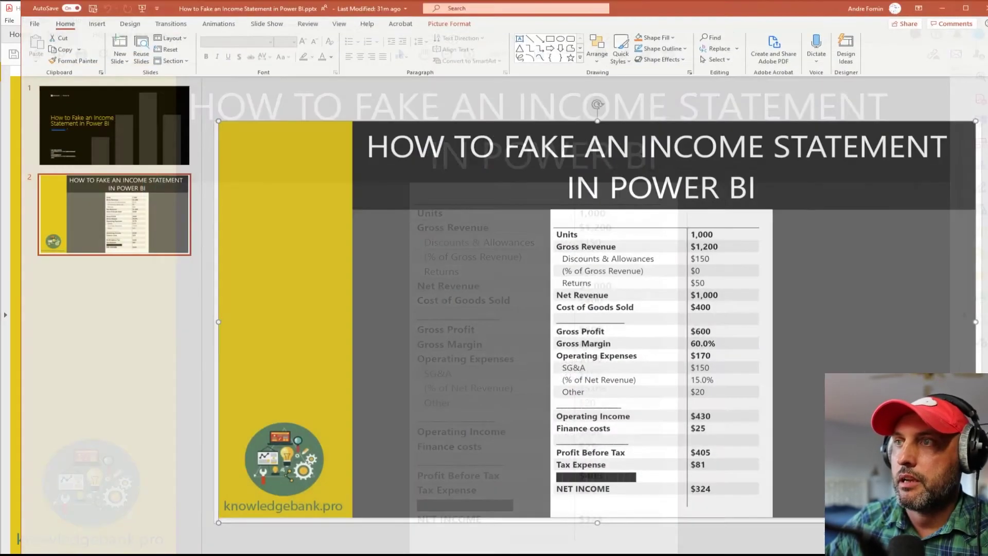
click(160, 152)
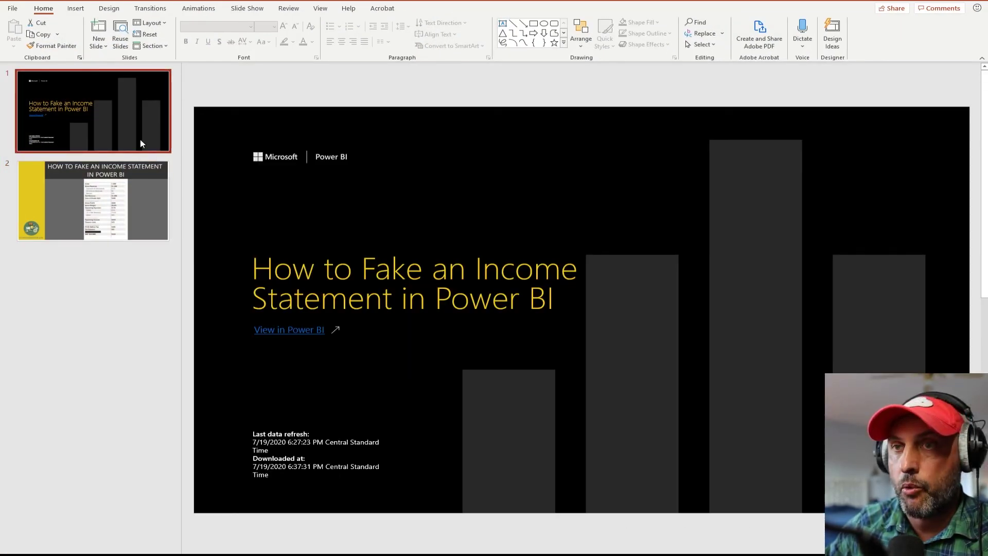
click(122, 217)
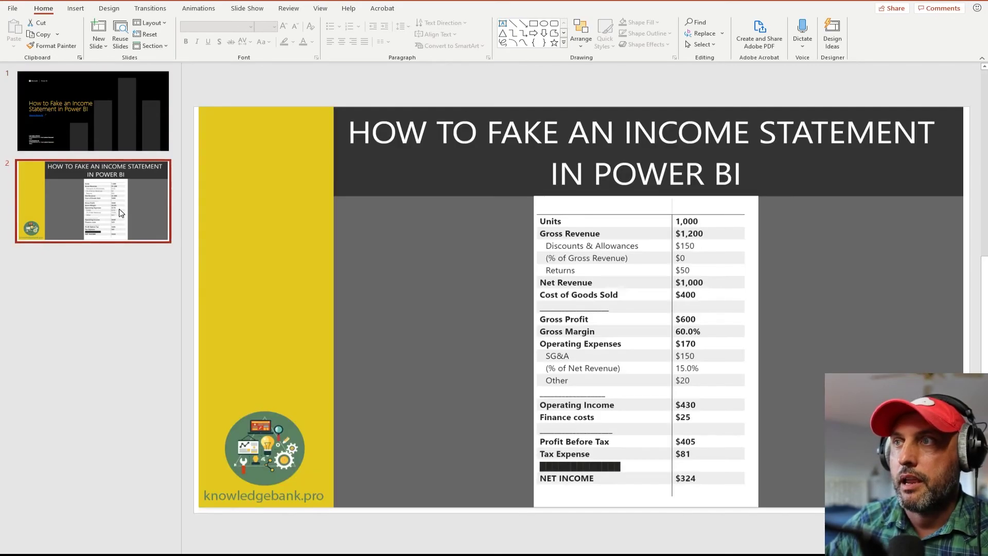